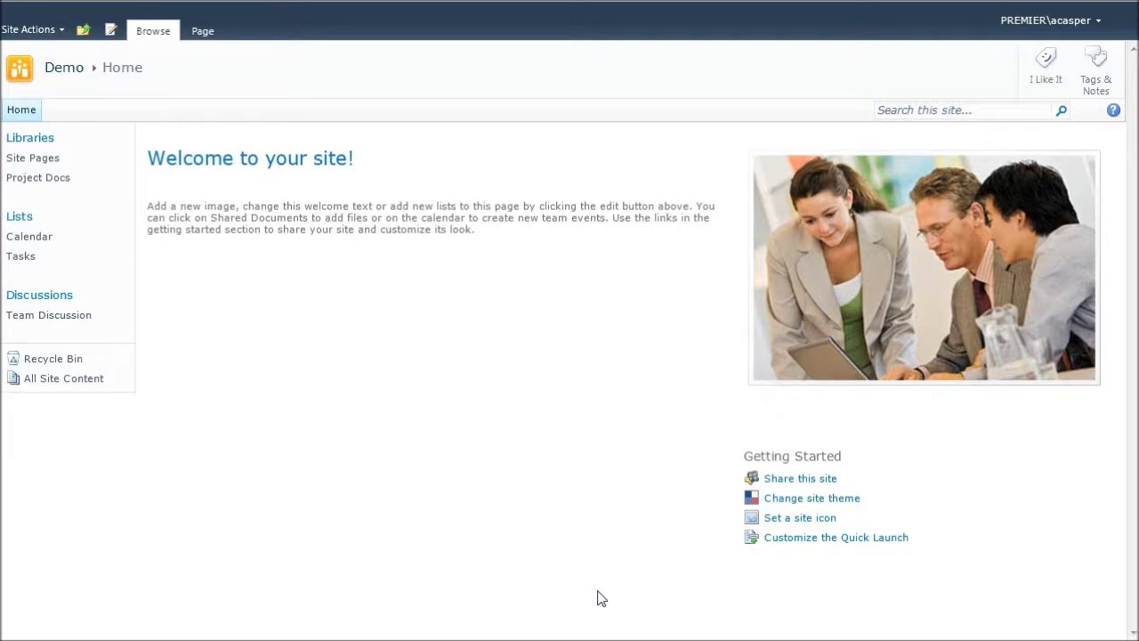
# Start creating a new list on the Demo site with the Import Spreadsheet list type.
pyautogui.click(49, 34)
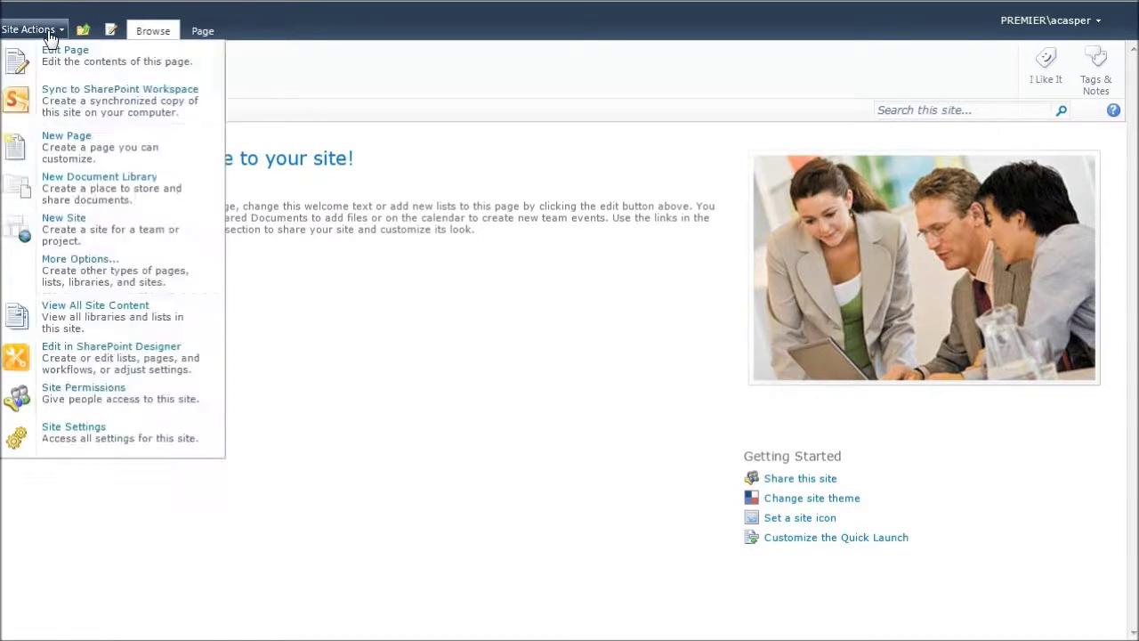
pyautogui.click(74, 270)
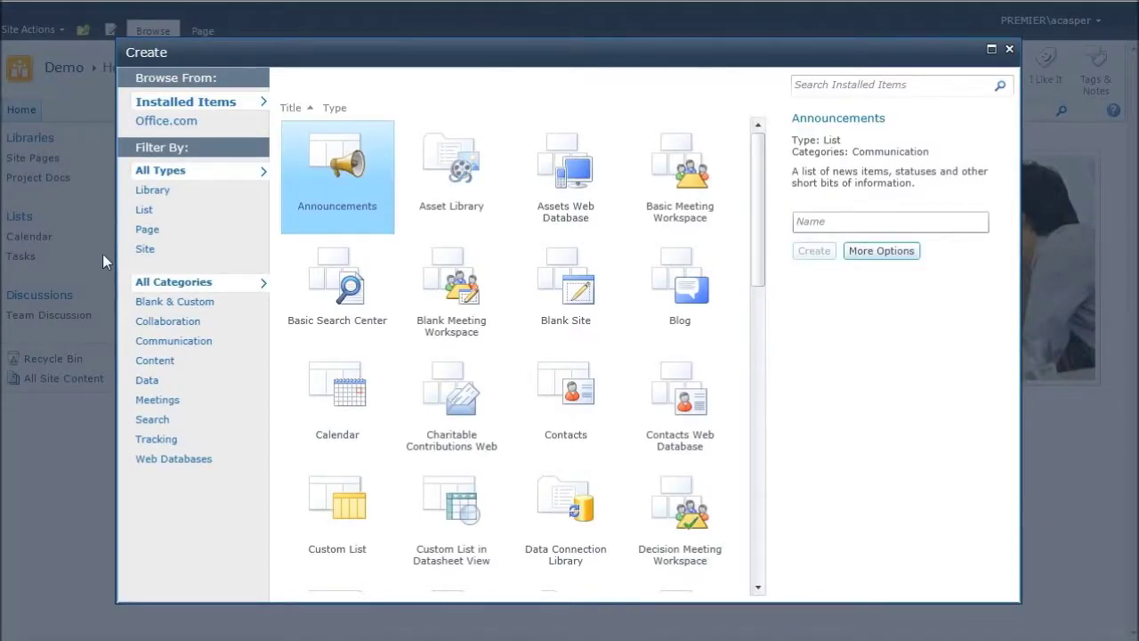
pyautogui.click(145, 213)
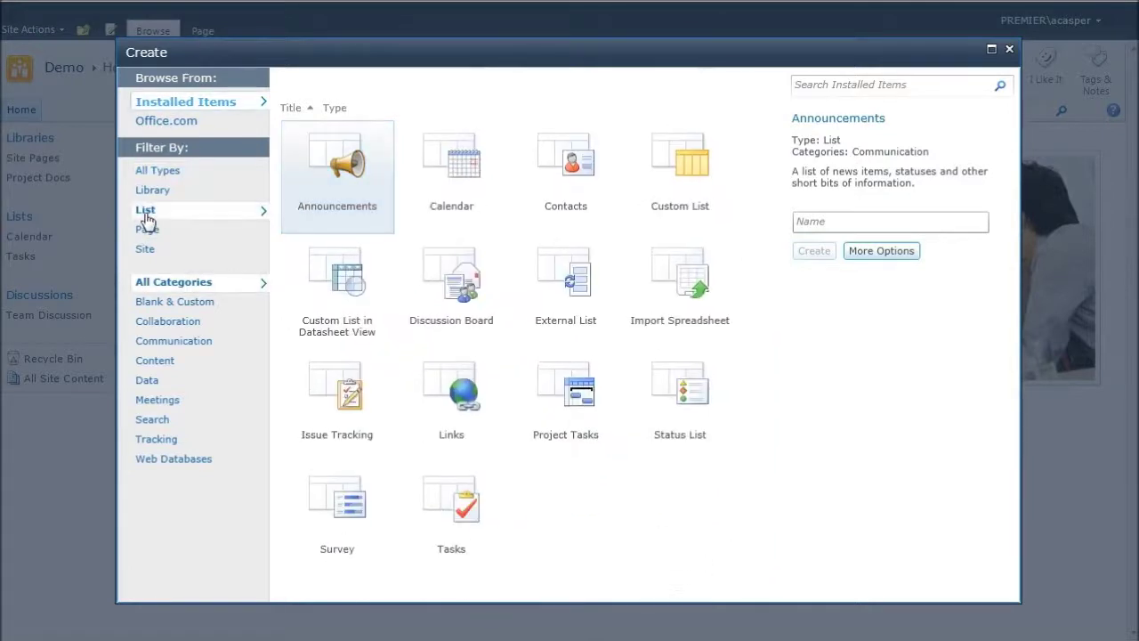
pyautogui.click(697, 283)
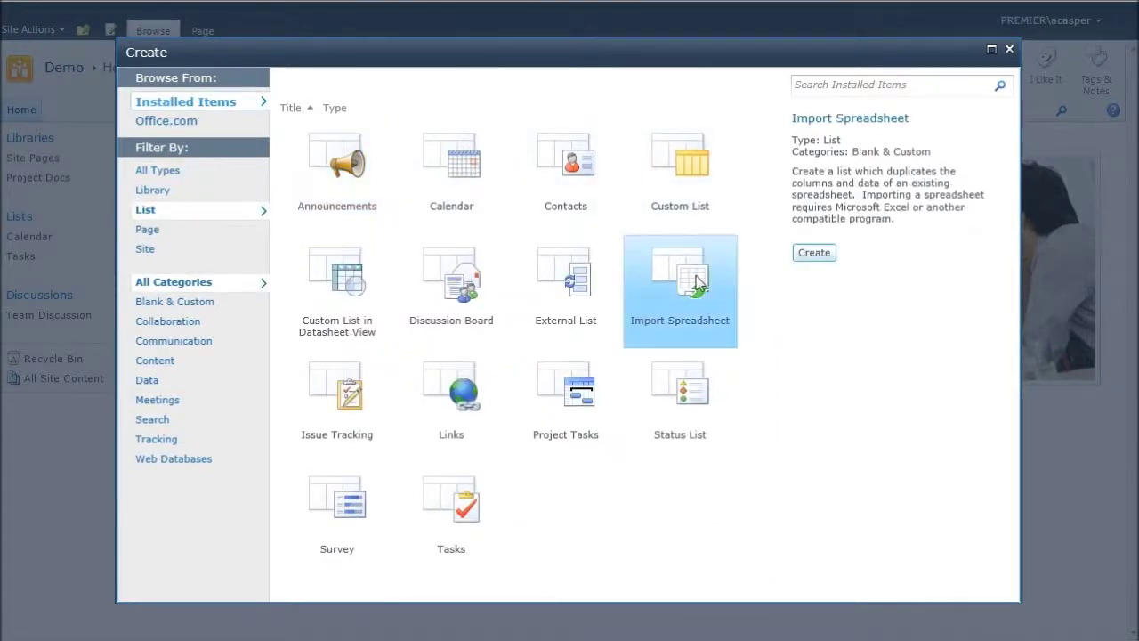
pyautogui.click(814, 253)
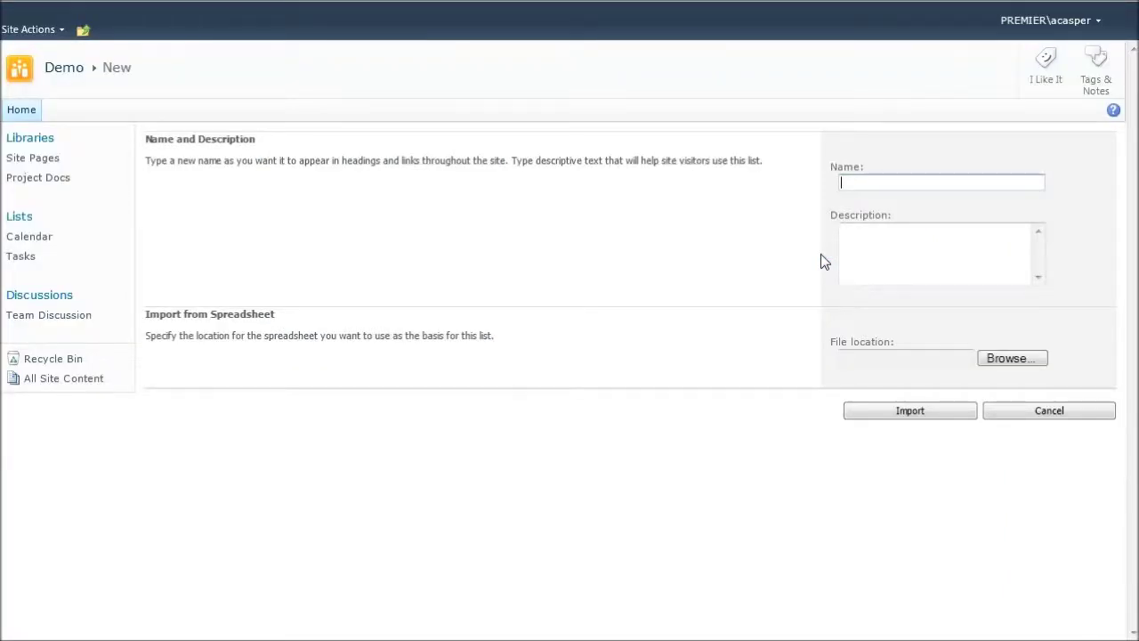
# Name the new list Employees and give it the description "A list of current employees".
pyautogui.click(937, 182)
pyautogui.write('Employees')
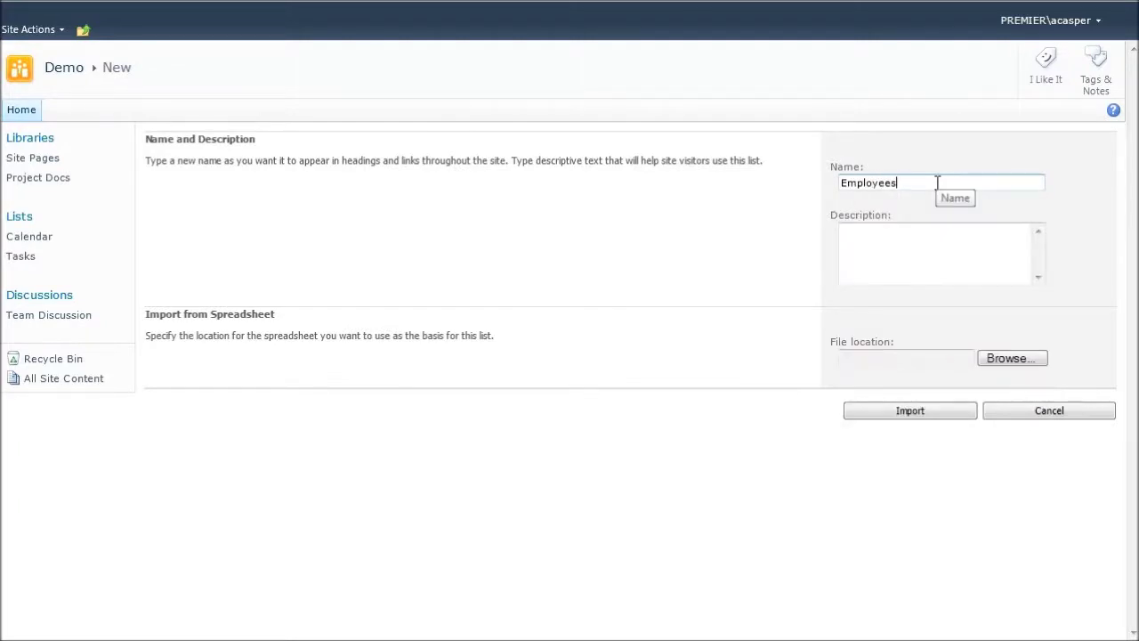
pyautogui.click(906, 229)
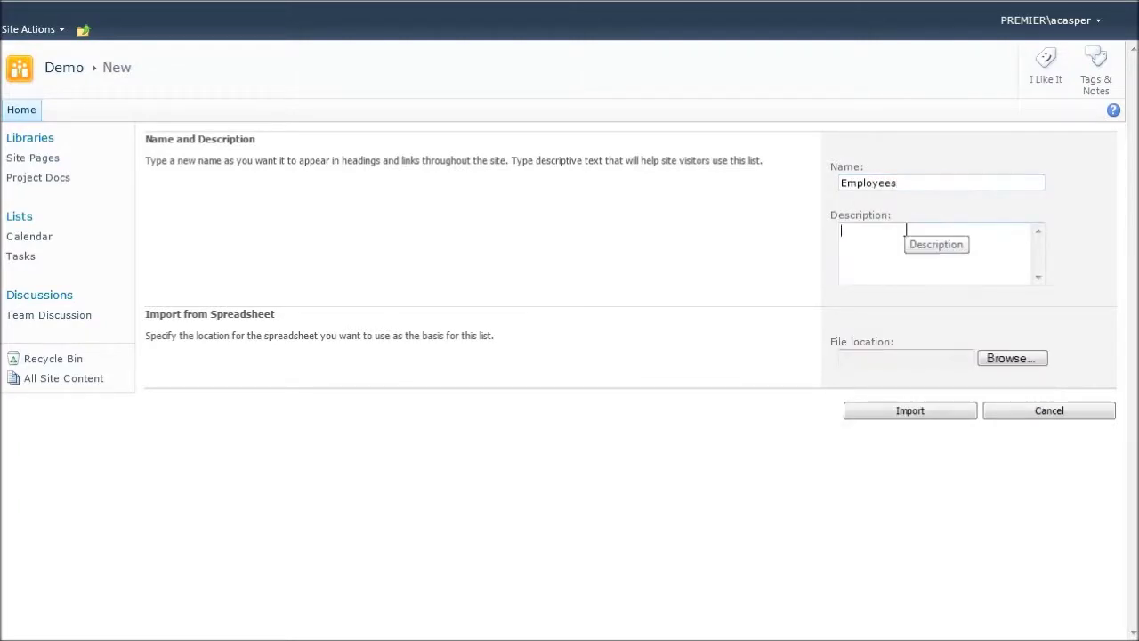
pyautogui.write('A list of current')
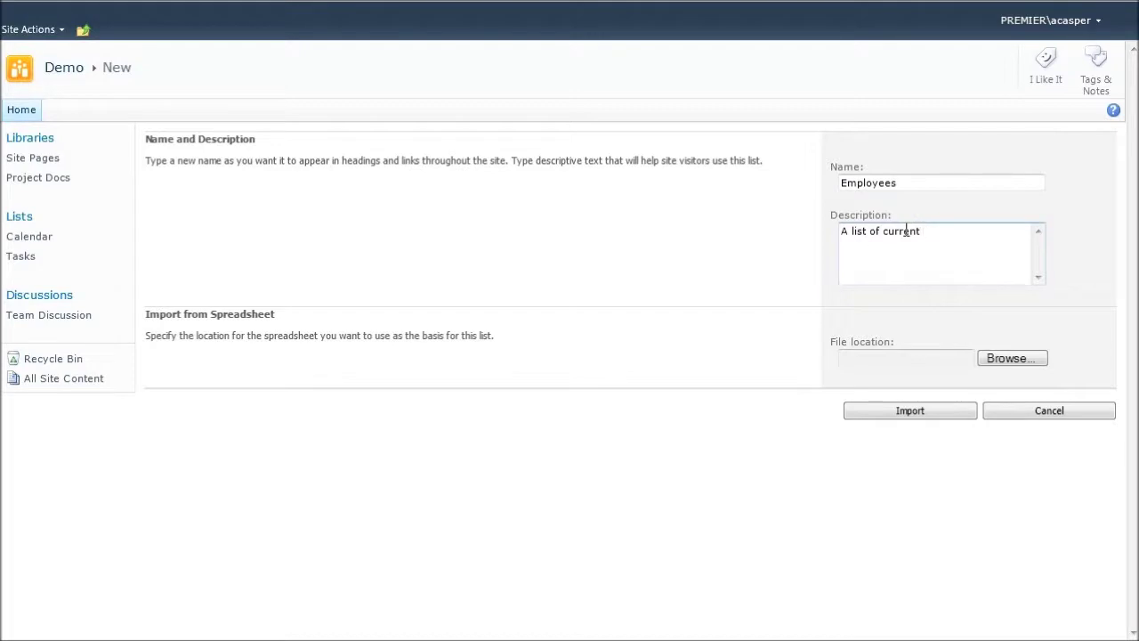
pyautogui.write(' employees')
# Choose the Current Employees Excel file as the list's source and start the import.
pyautogui.click(996, 365)
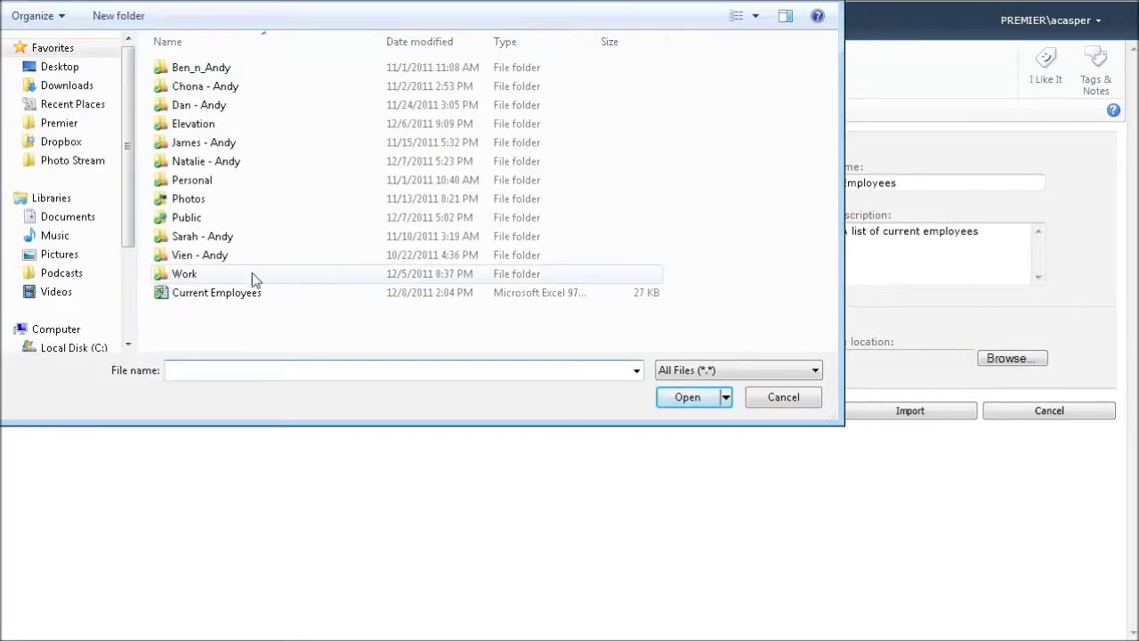
pyautogui.doubleClick(196, 298)
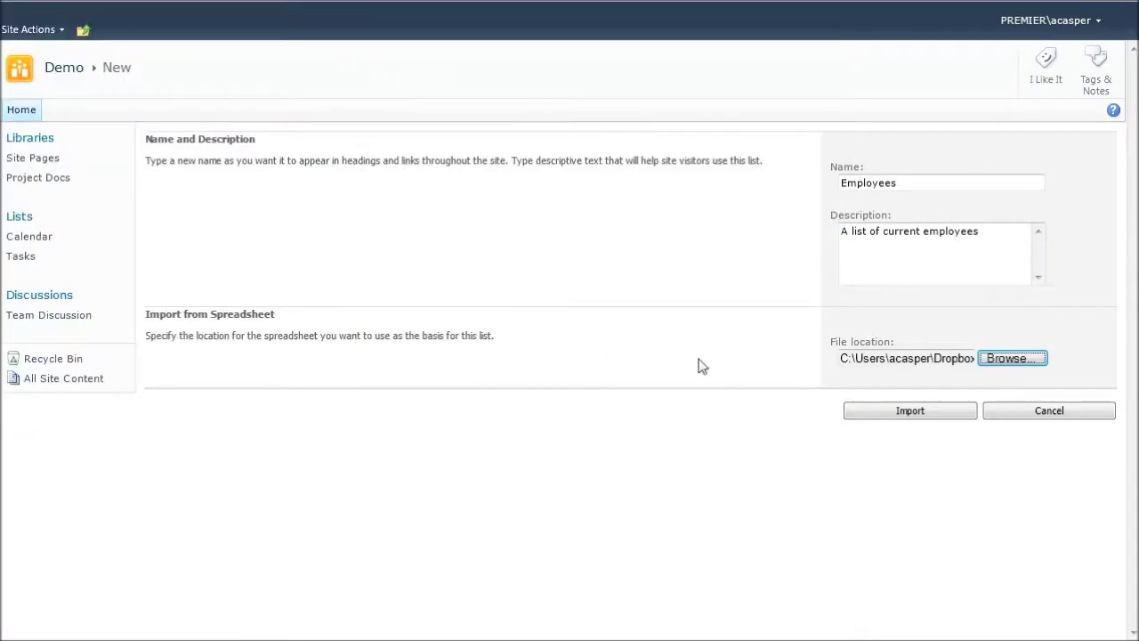
pyautogui.click(889, 411)
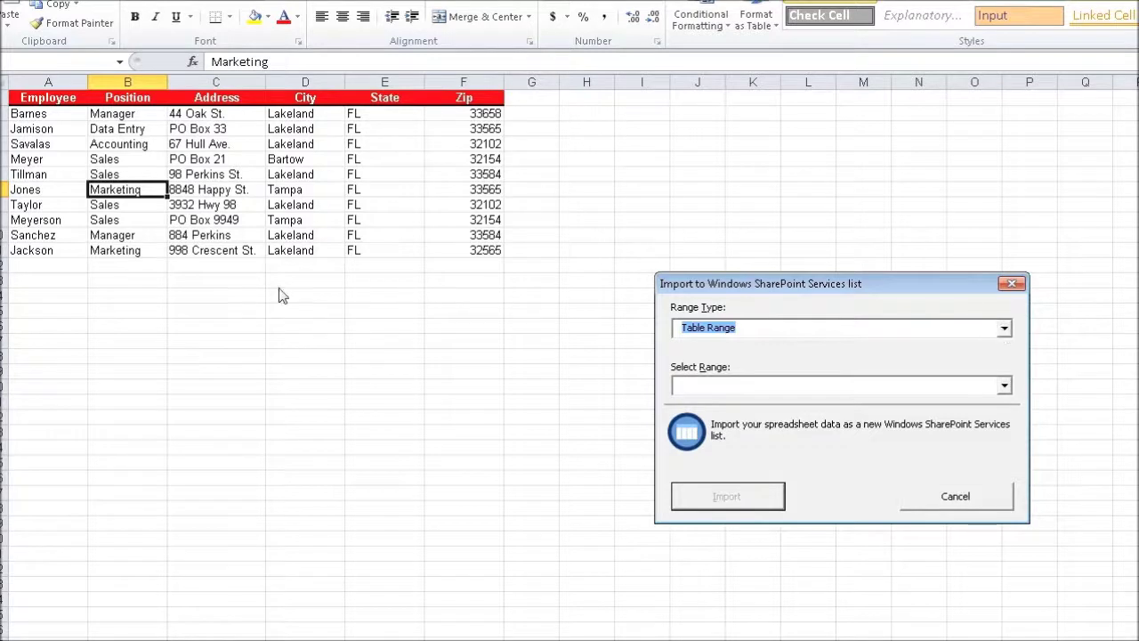
# Set the import range type to Range of Cells with range Sheet1!$A$1:$F$11 and import it into the SharePoint list.
pyautogui.click(1005, 328)
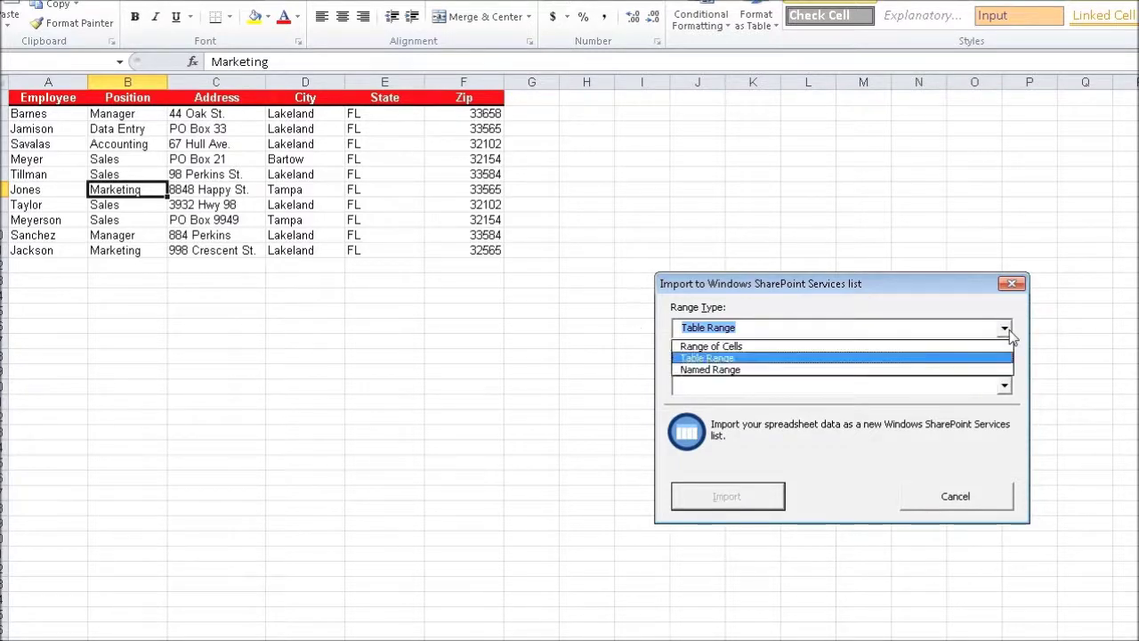
pyautogui.click(806, 346)
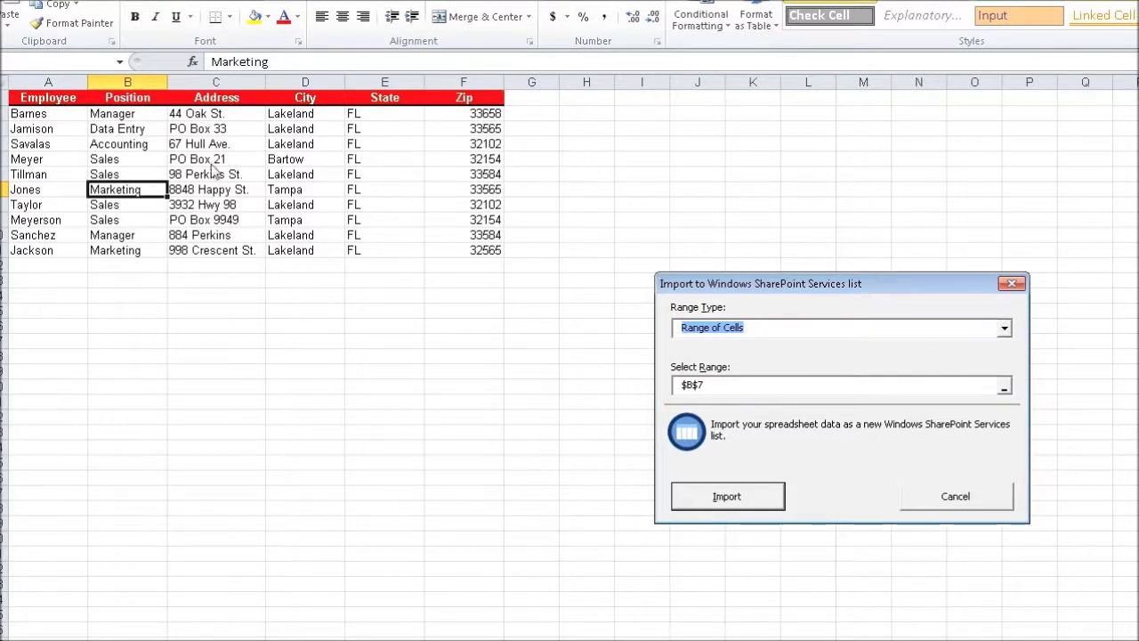
pyautogui.click(742, 389)
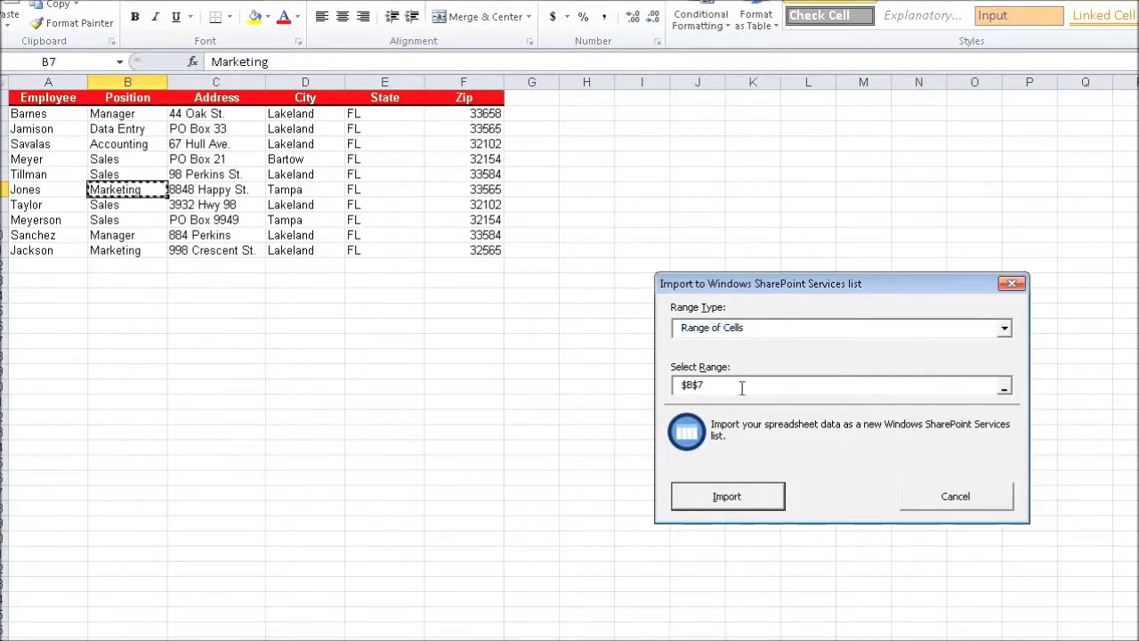
pyautogui.press('BackSpace')
pyautogui.press('BackSpace')
pyautogui.press('BackSpace')
pyautogui.press('BackSpace')
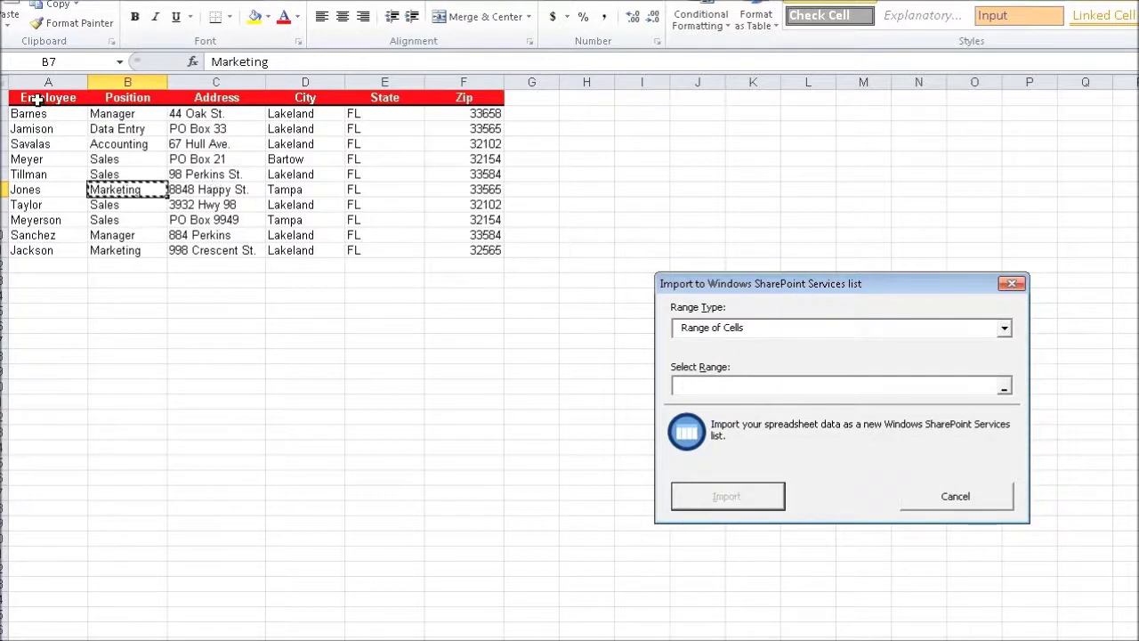
pyautogui.moveTo(37, 100); pyautogui.dragTo(465, 251)
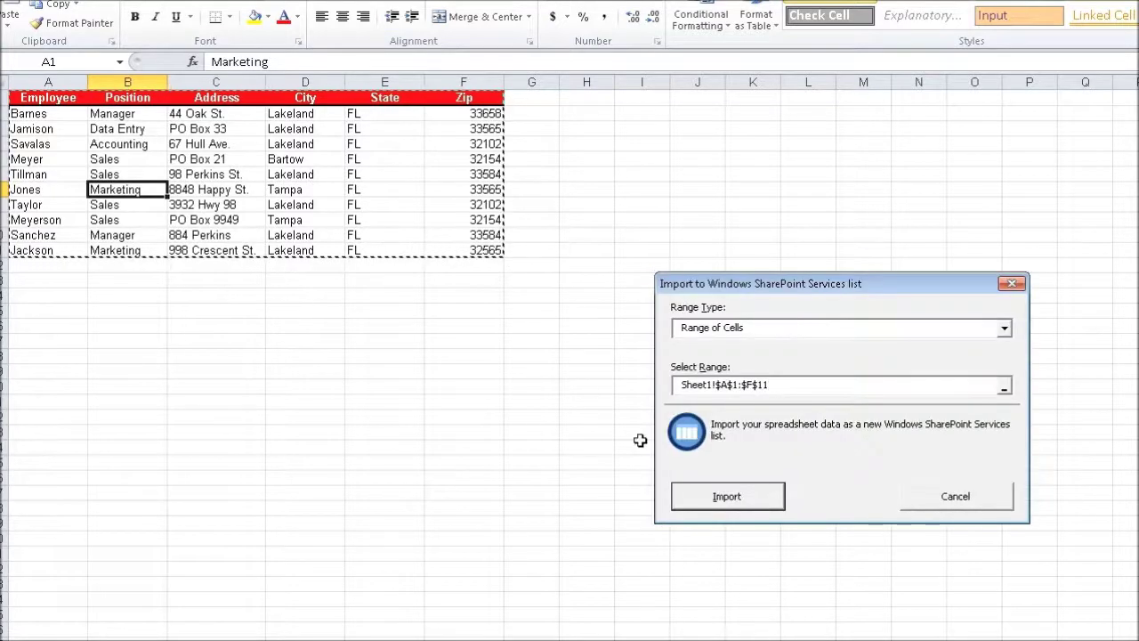
pyautogui.click(725, 499)
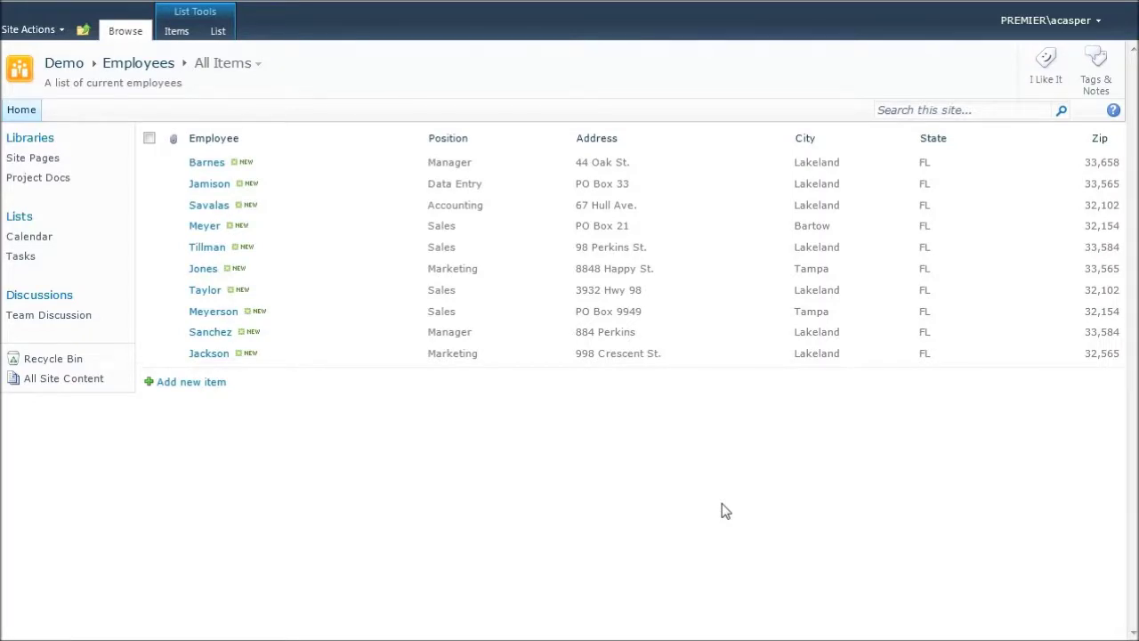
# Start a new item in the Employees list with the employee's first name and the position IT.
pyautogui.click(205, 382)
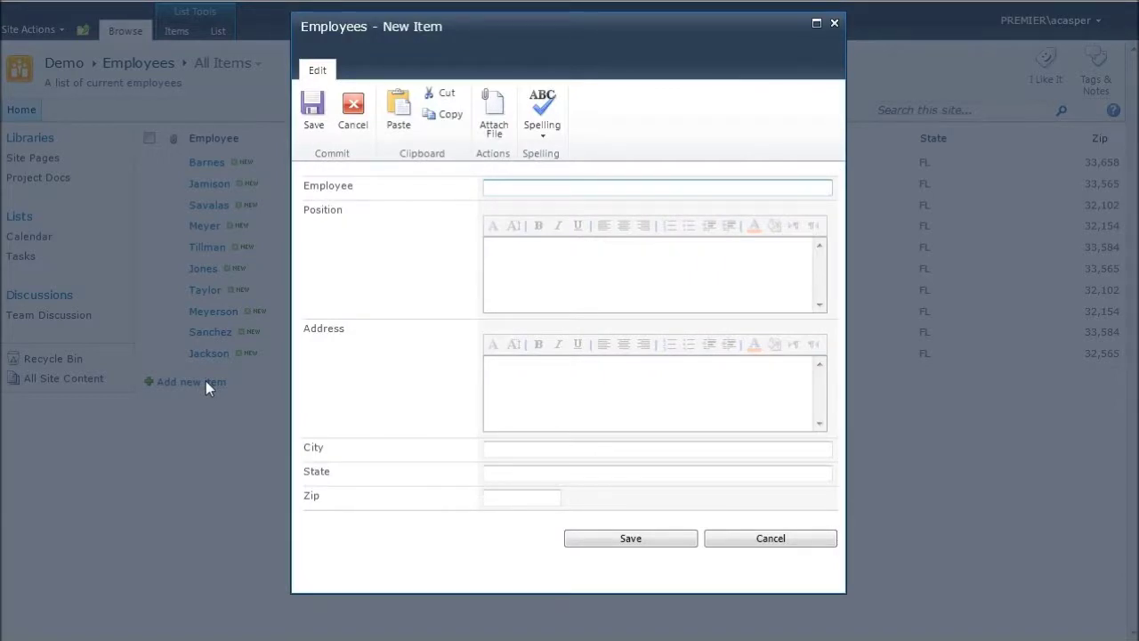
pyautogui.write('Andy')
pyautogui.press('Tab')
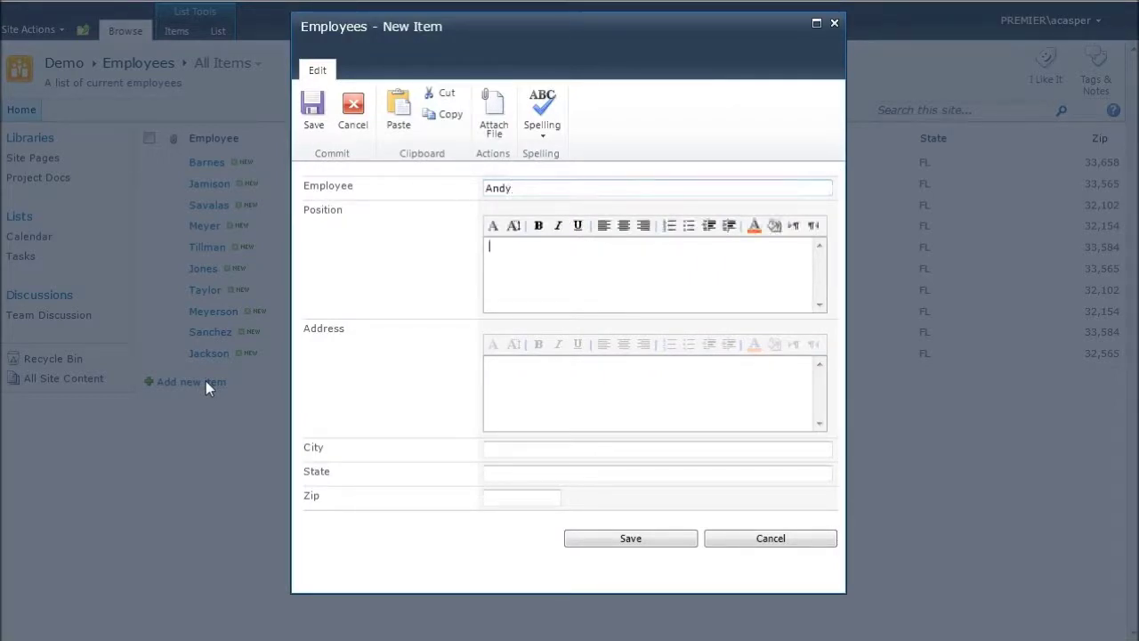
pyautogui.write('IT')
pyautogui.press('Tab')
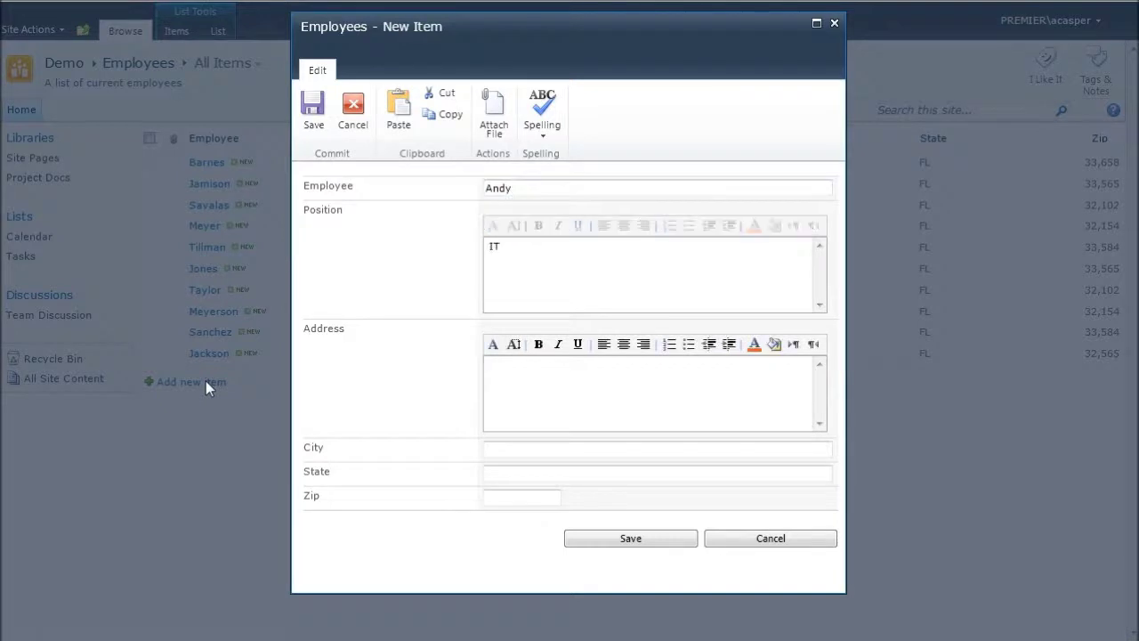
# Fill in the new employee's street address, city, state and zip code, and save the item.
pyautogui.write('123 East St')
pyautogui.press('Tab')
pyautogui.write('Sa')
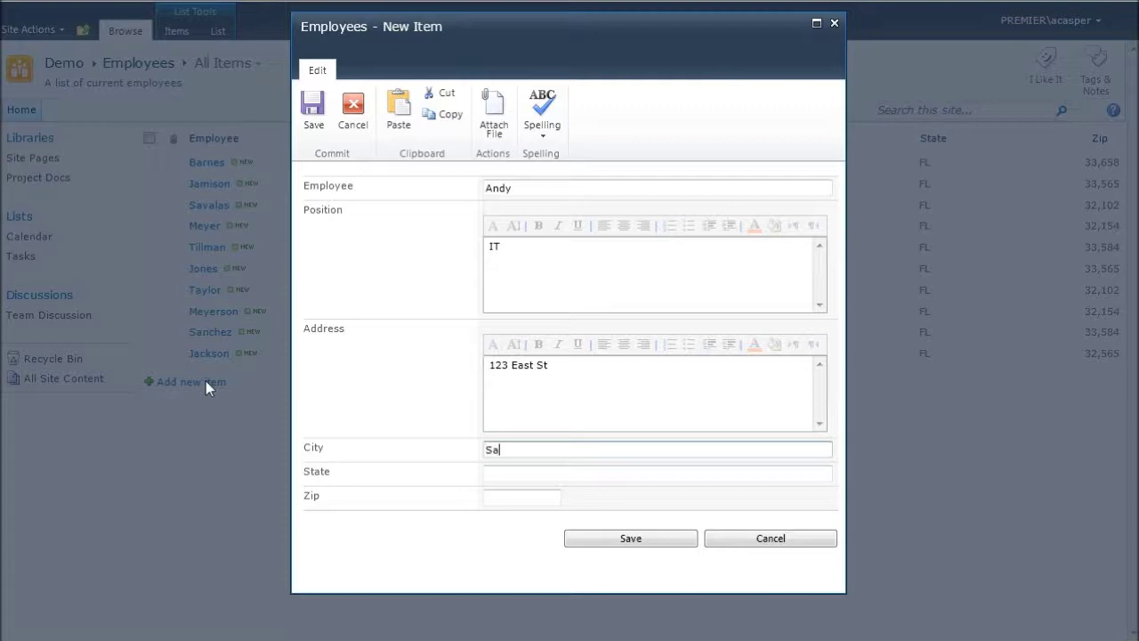
pyautogui.write('lt Lake City')
pyautogui.press('Tab')
pyautogui.write('UT')
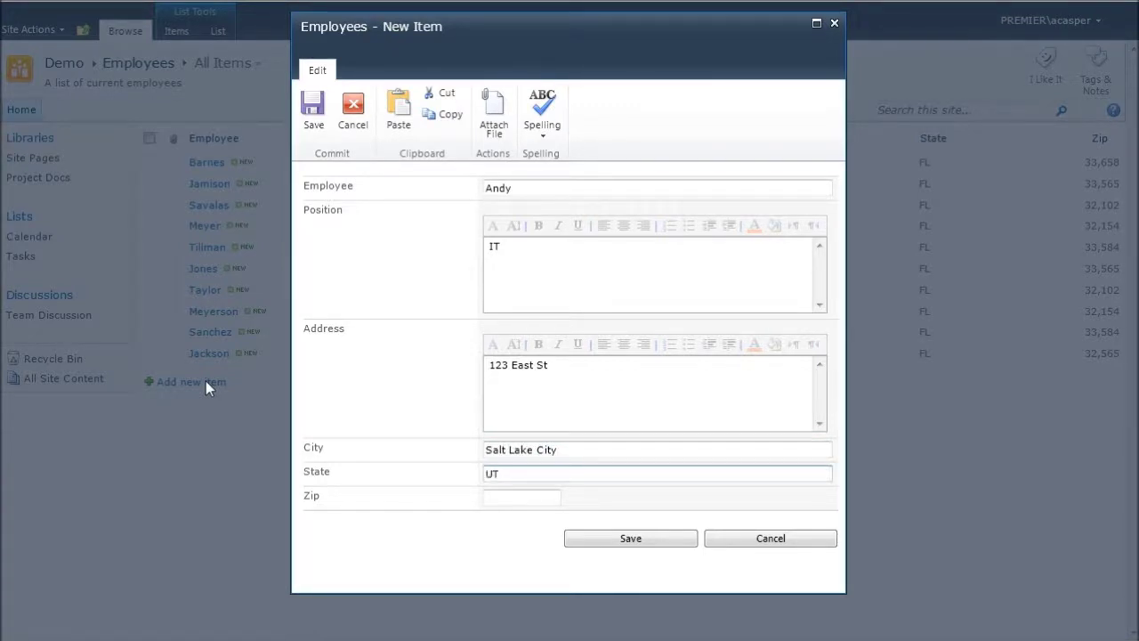
pyautogui.press('Tab')
pyautogui.write('84115')
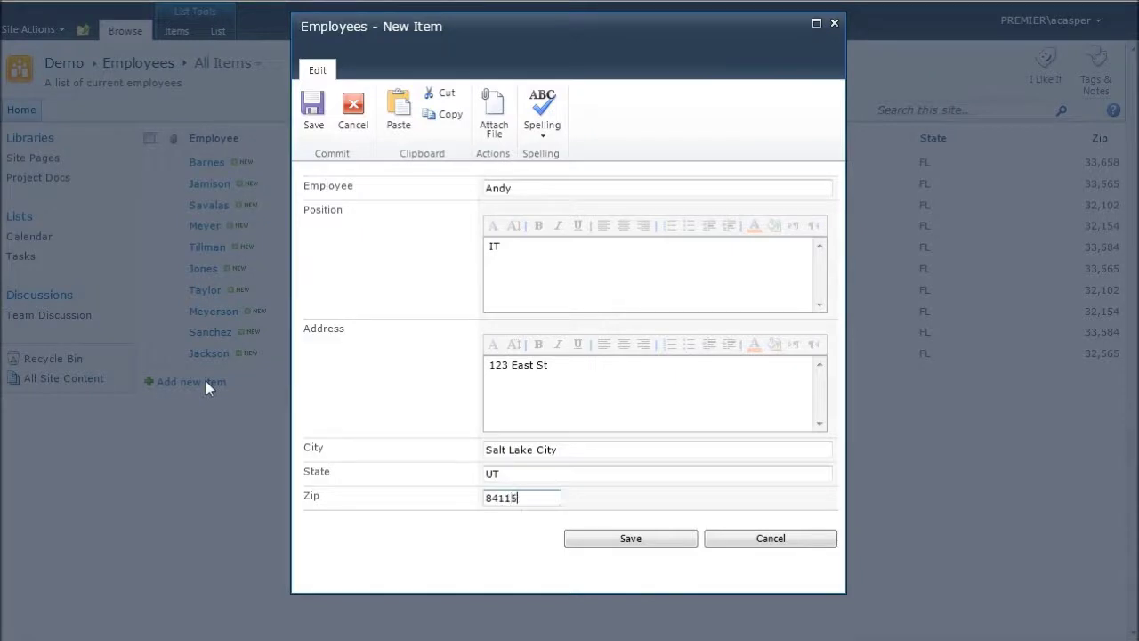
pyautogui.click(613, 538)
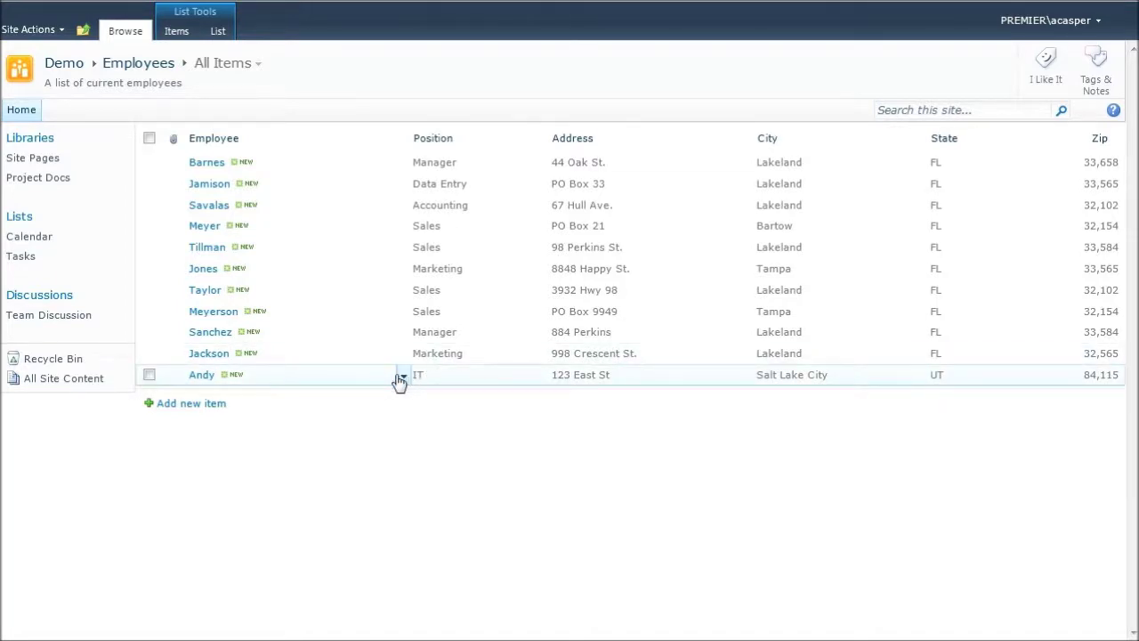
# Delete the newly added IT employee item from the Employees list, sending it to the site Recycle Bin.
pyautogui.click(399, 381)
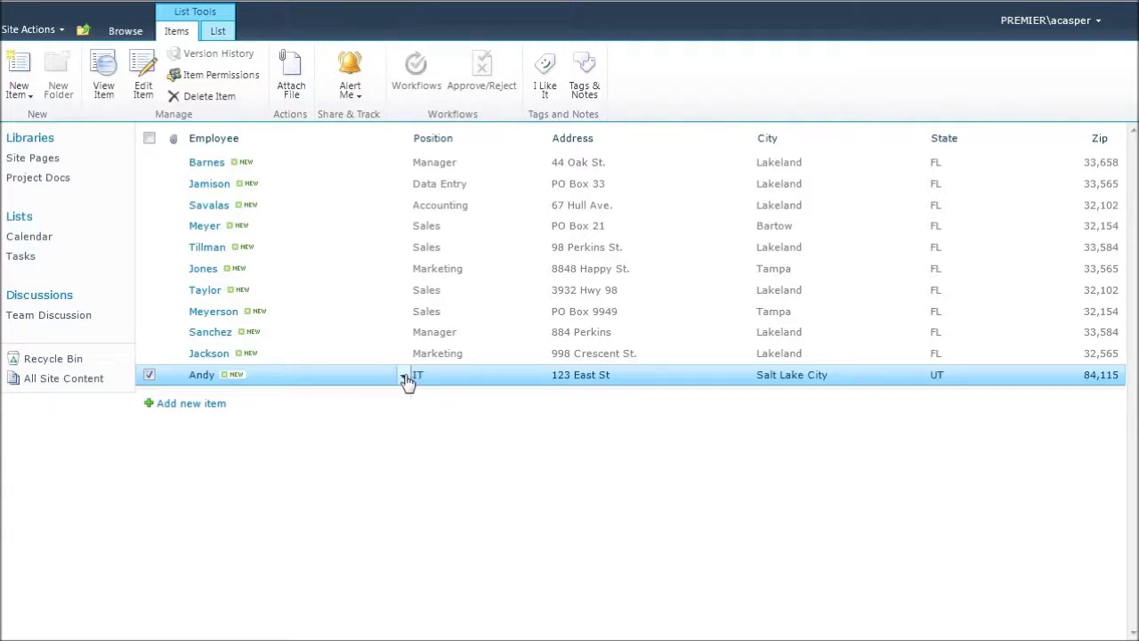
pyautogui.click(405, 378)
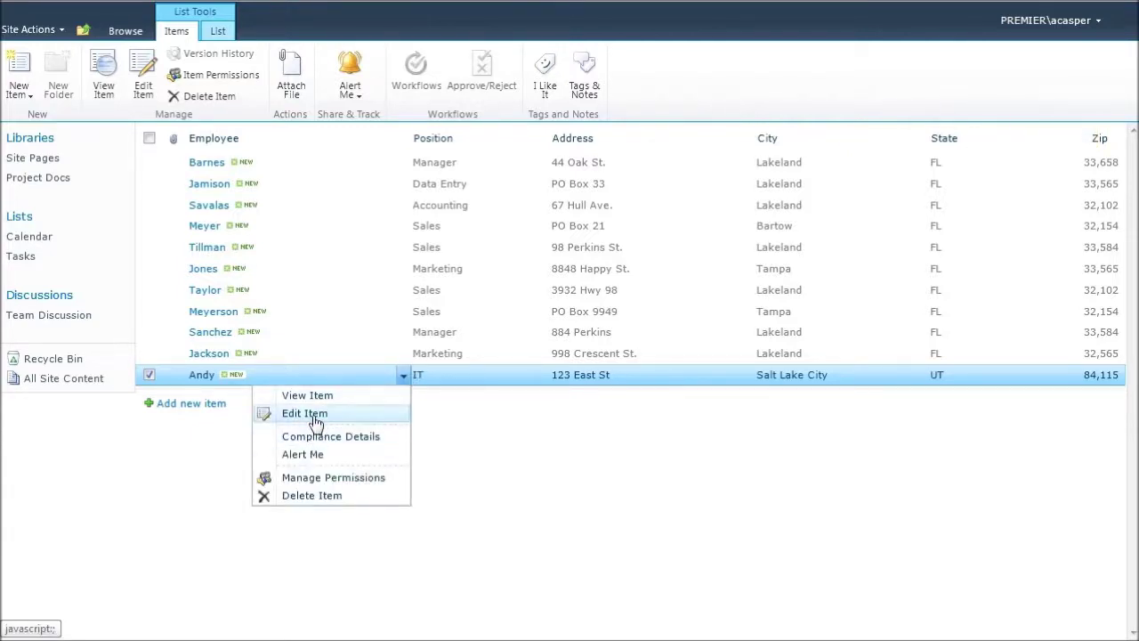
pyautogui.click(298, 501)
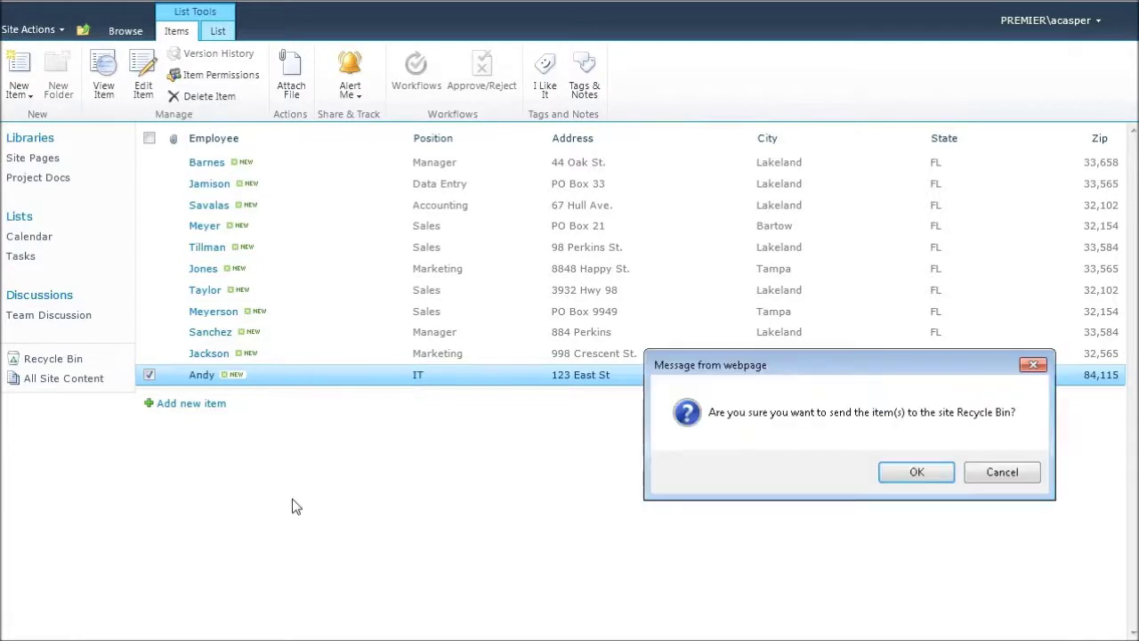
pyautogui.click(919, 473)
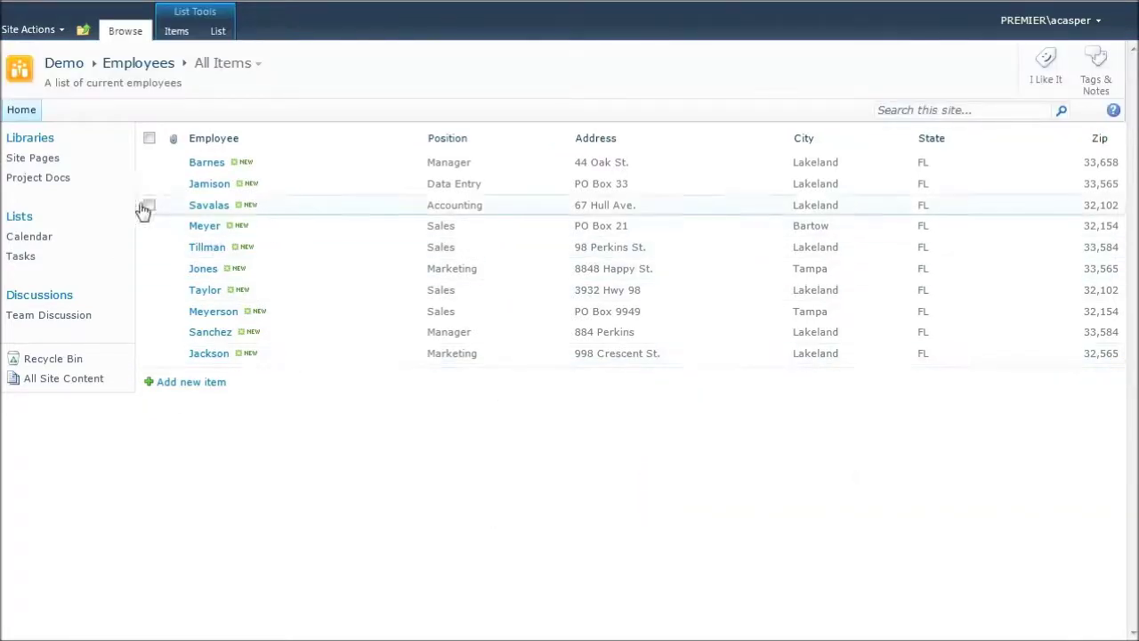
# Set the Employees list to display on the Quick Launch in its list settings, and open it from the site's home page.
pyautogui.click(218, 31)
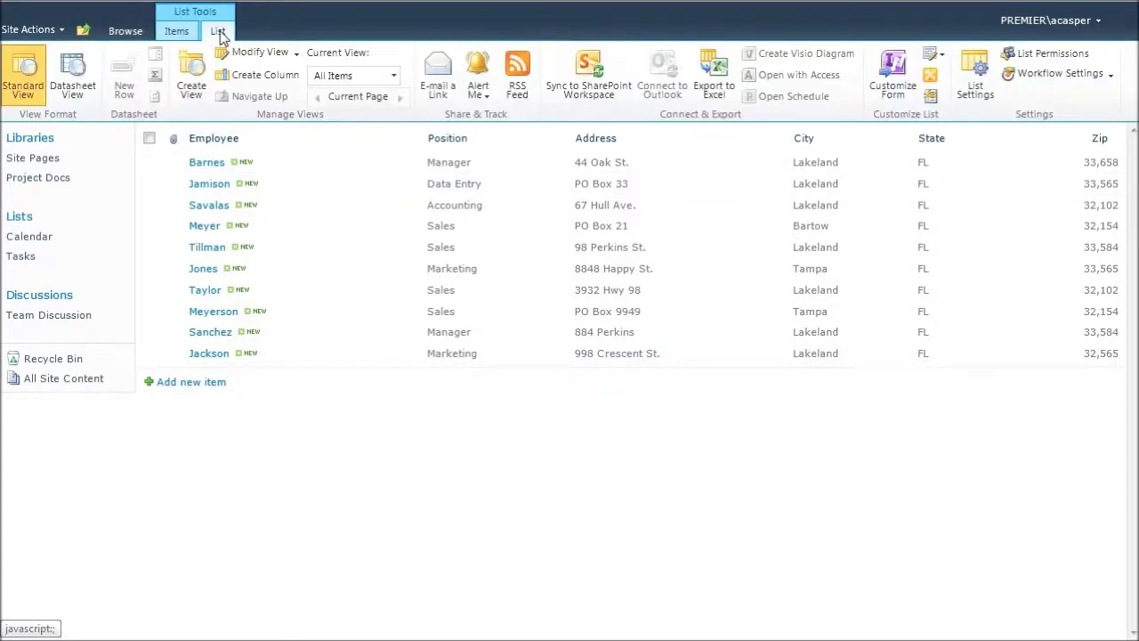
pyautogui.click(977, 89)
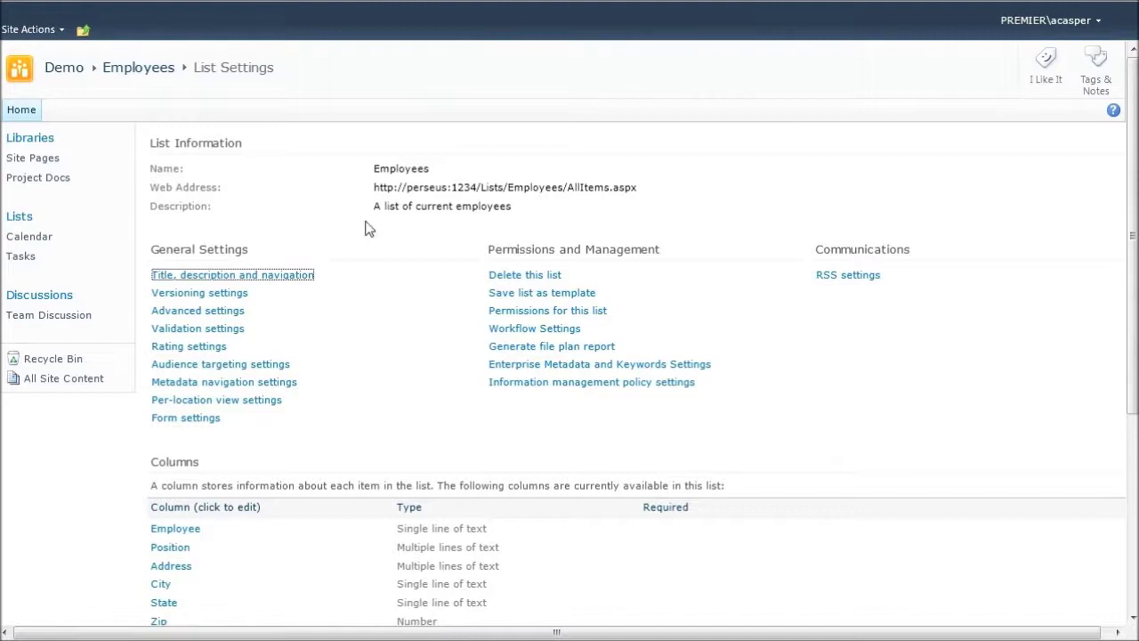
pyautogui.click(243, 278)
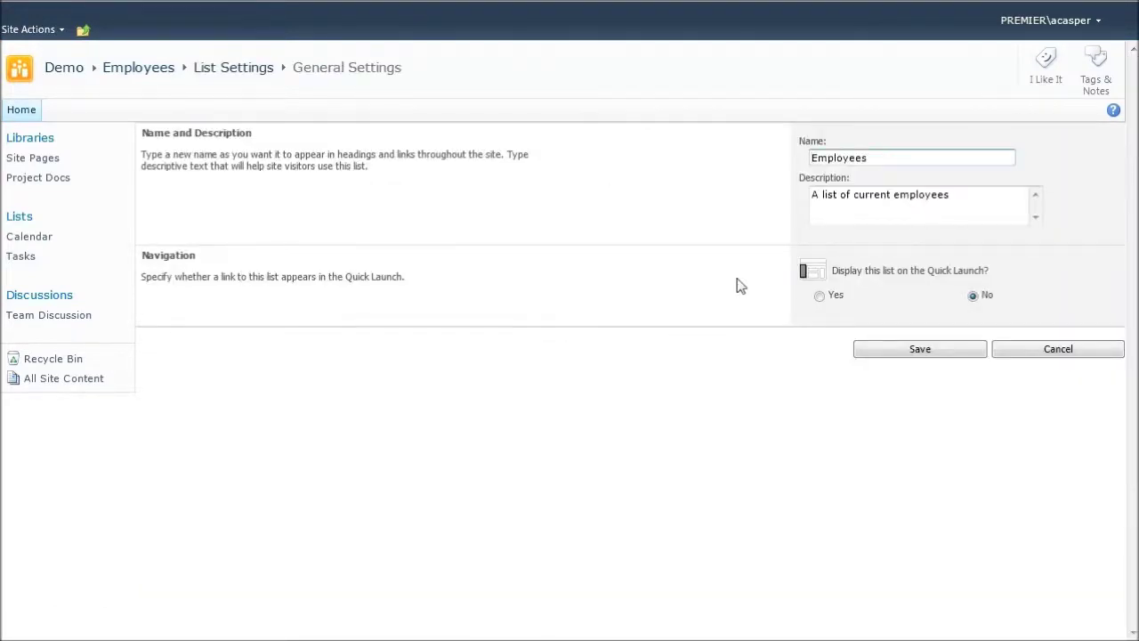
pyautogui.click(819, 296)
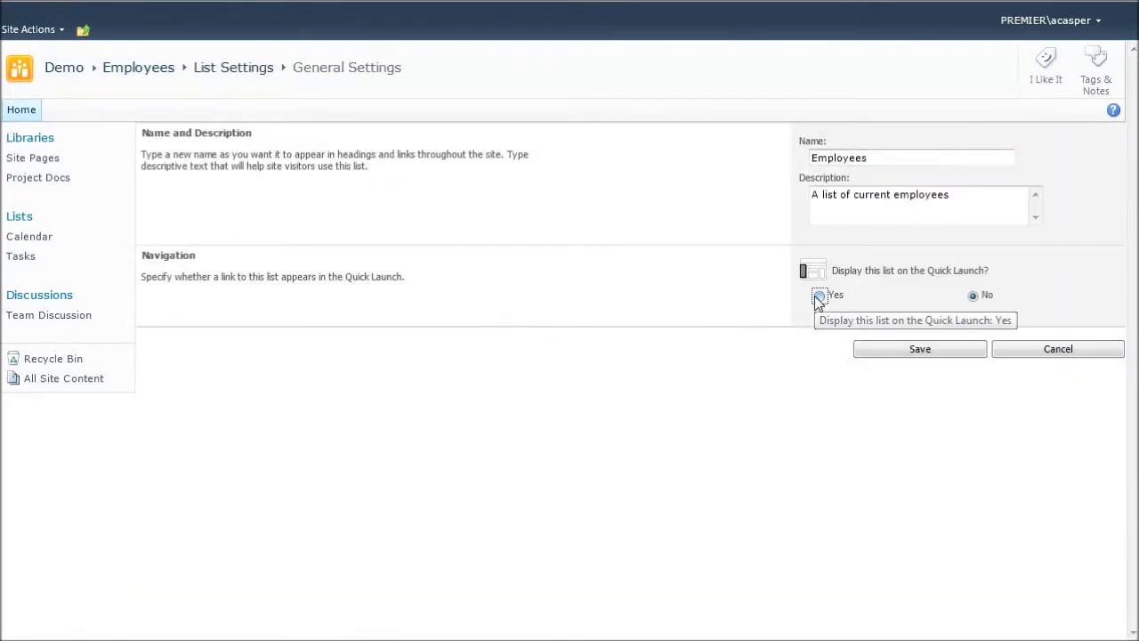
pyautogui.click(915, 355)
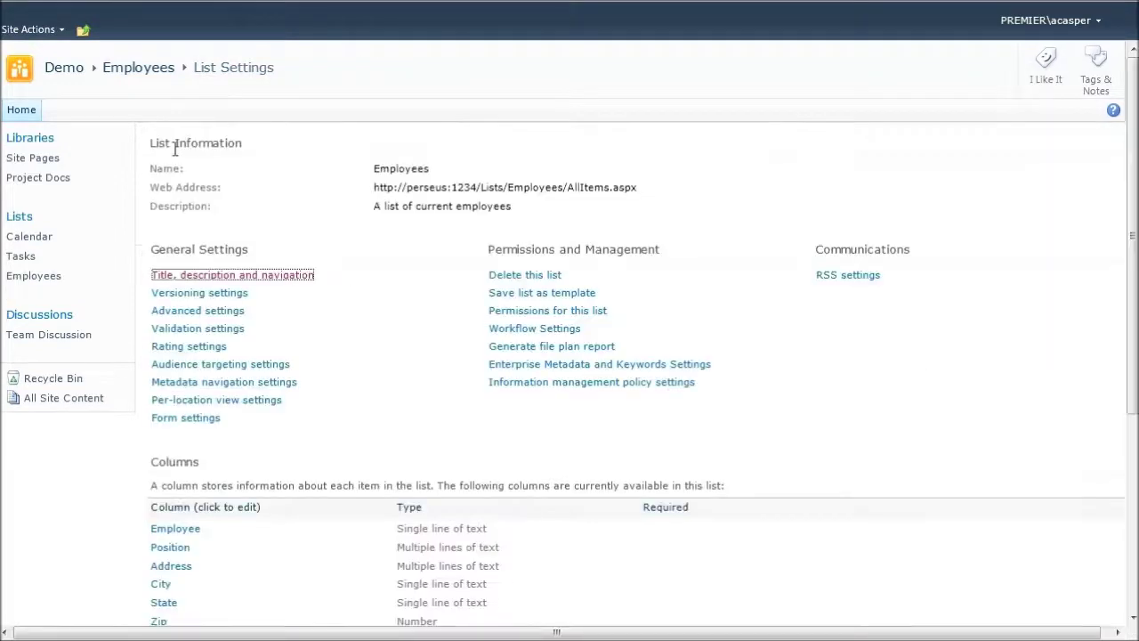
pyautogui.click(21, 111)
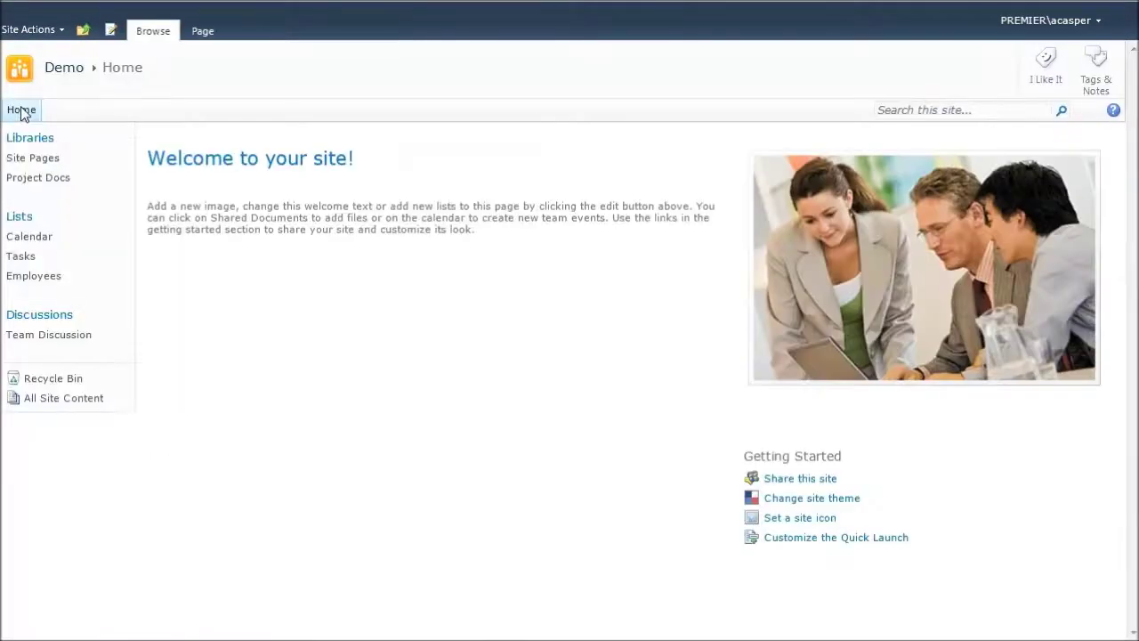
pyautogui.click(36, 277)
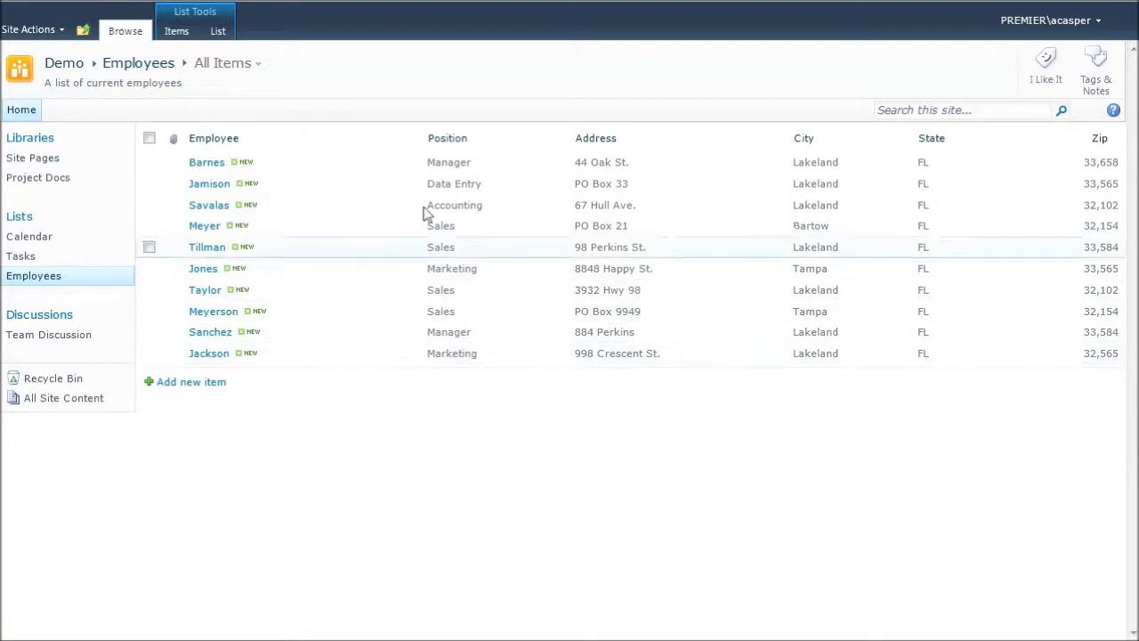
# Change the Employees list's Zip column to the Single line of text type, accept the type conversion, and return to the list.
pyautogui.click(219, 36)
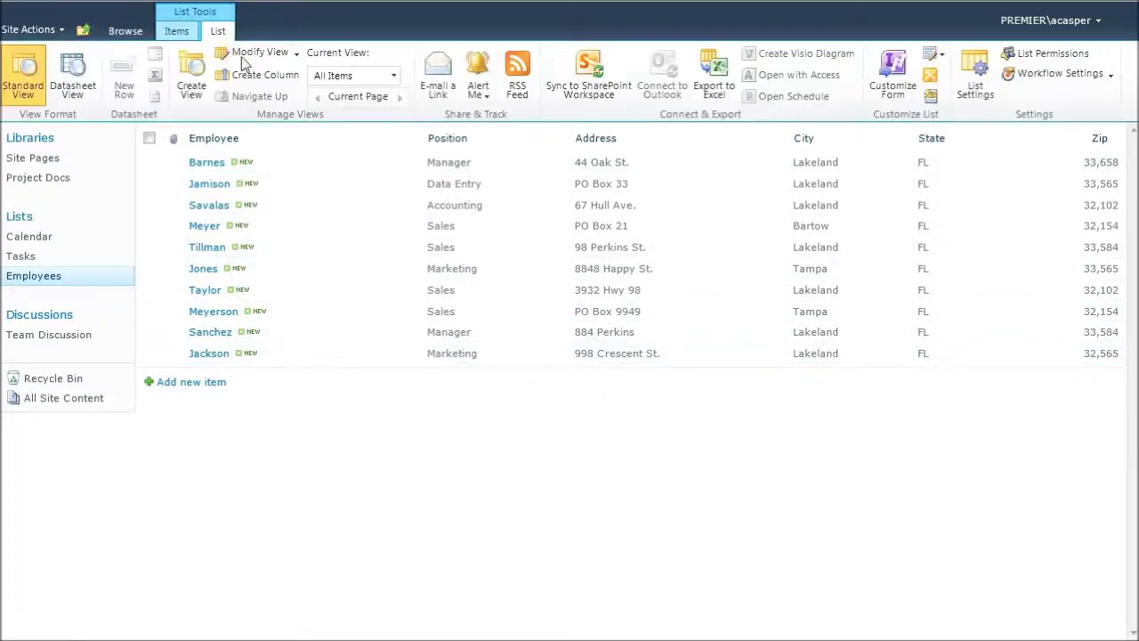
pyautogui.click(975, 98)
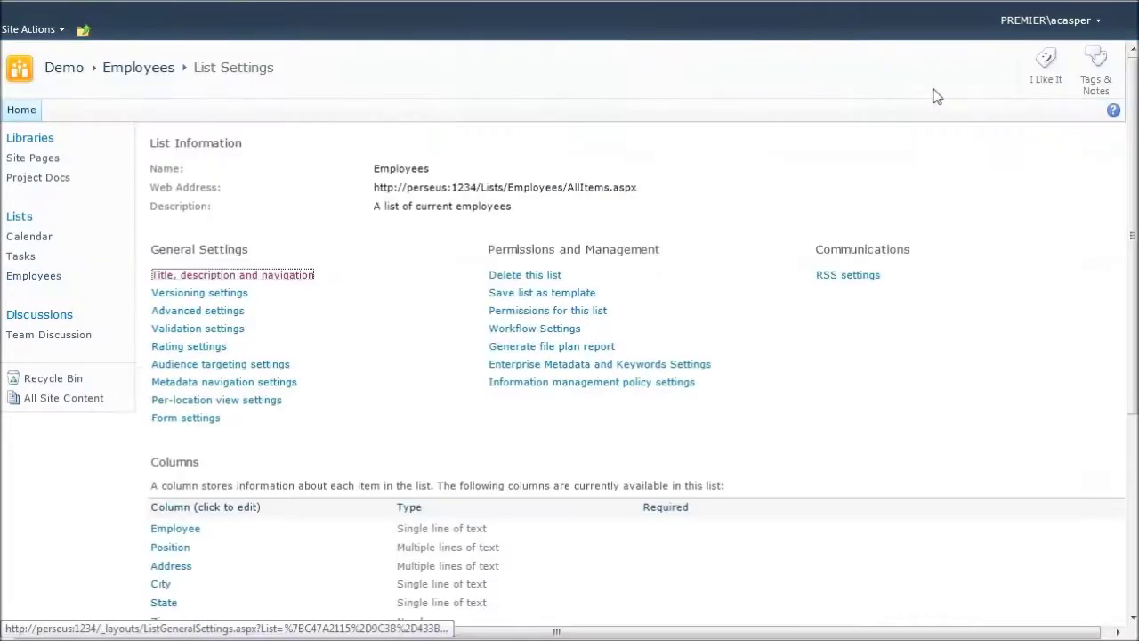
pyautogui.scroll(-1, 285, 522)
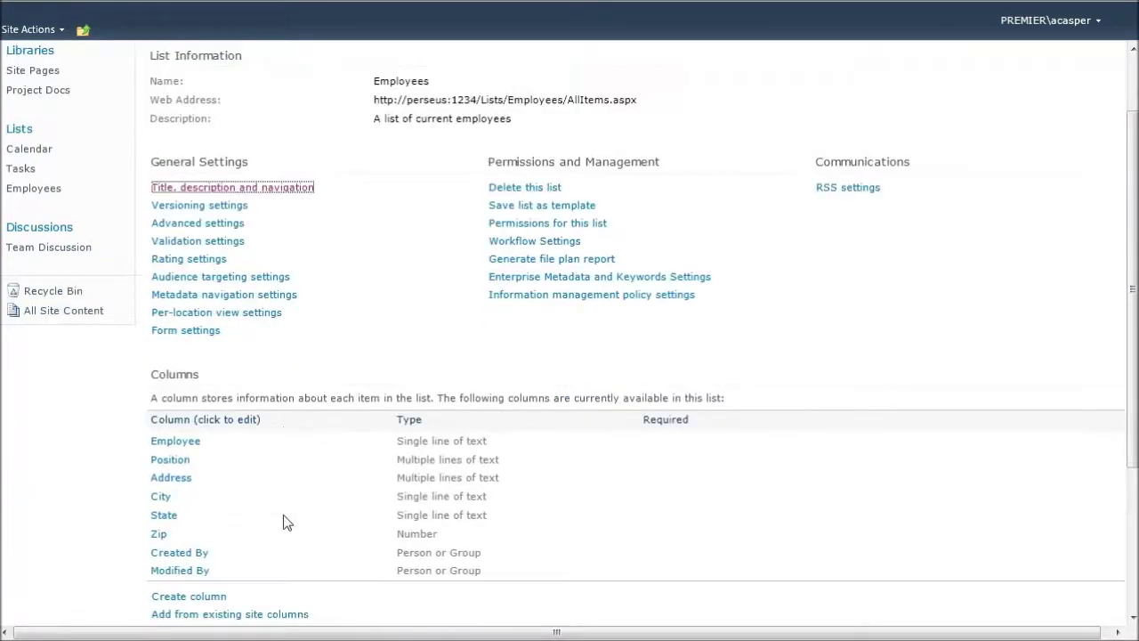
pyautogui.click(158, 535)
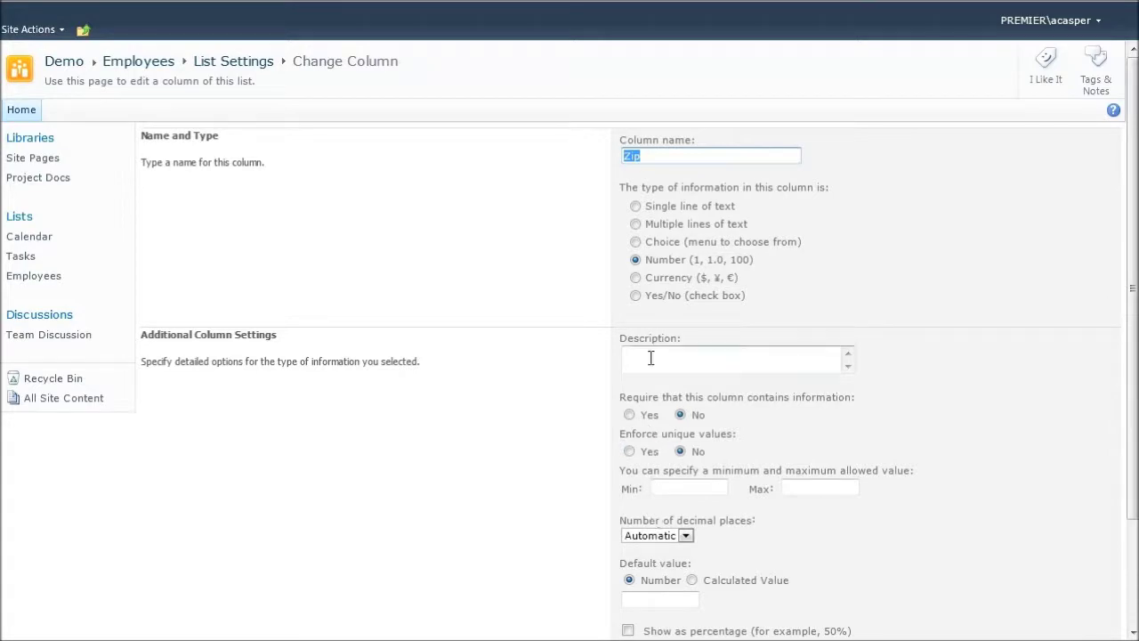
pyautogui.click(636, 206)
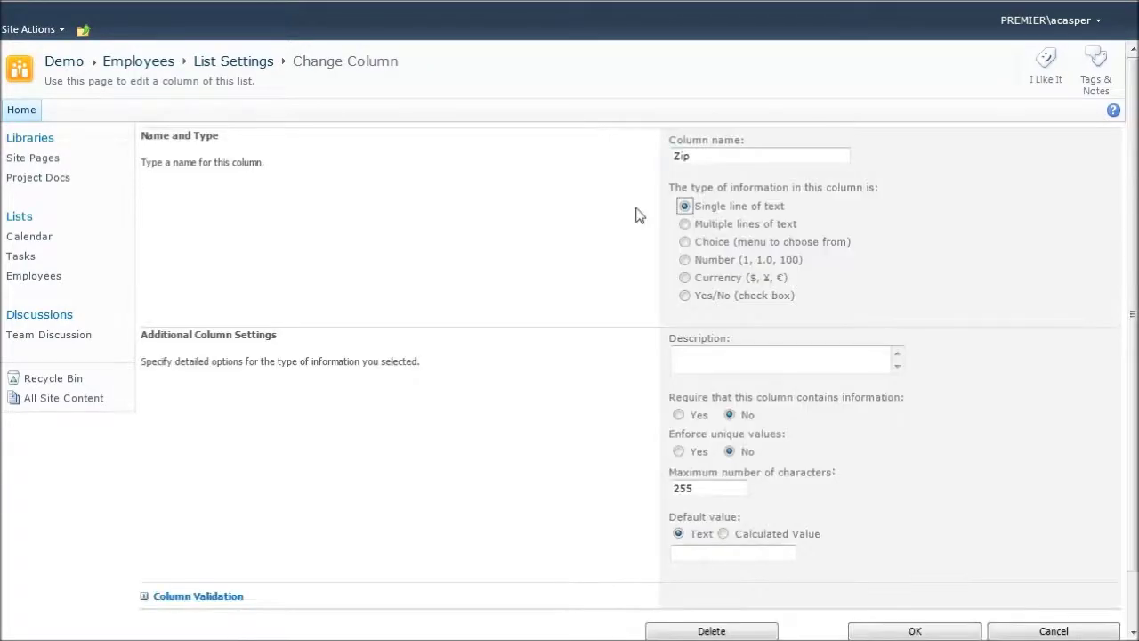
pyautogui.click(877, 630)
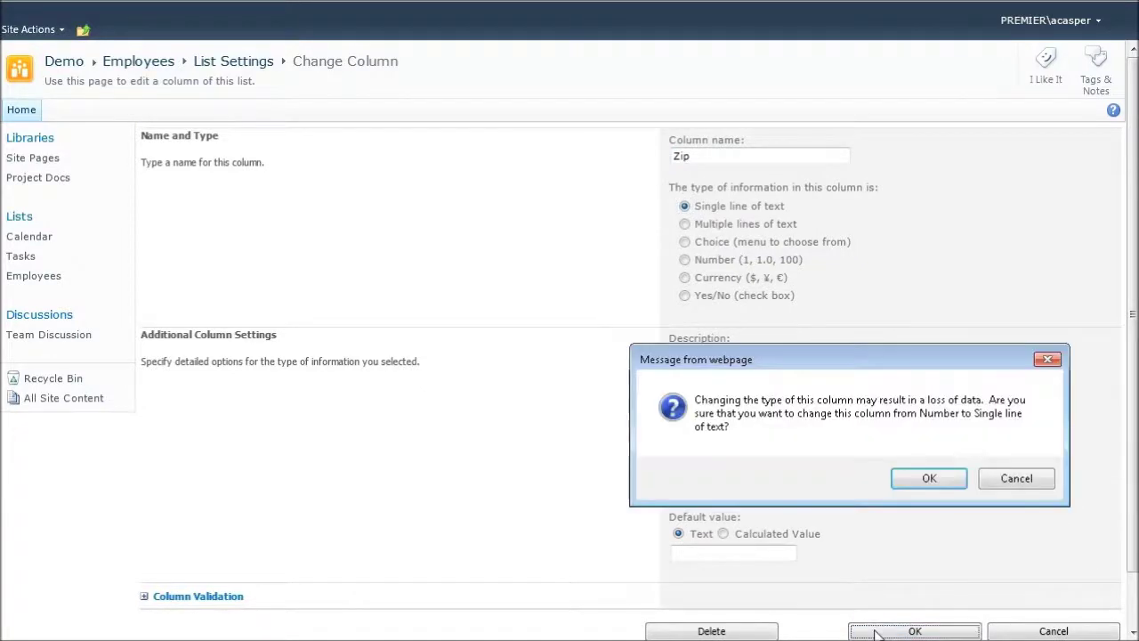
pyautogui.click(929, 480)
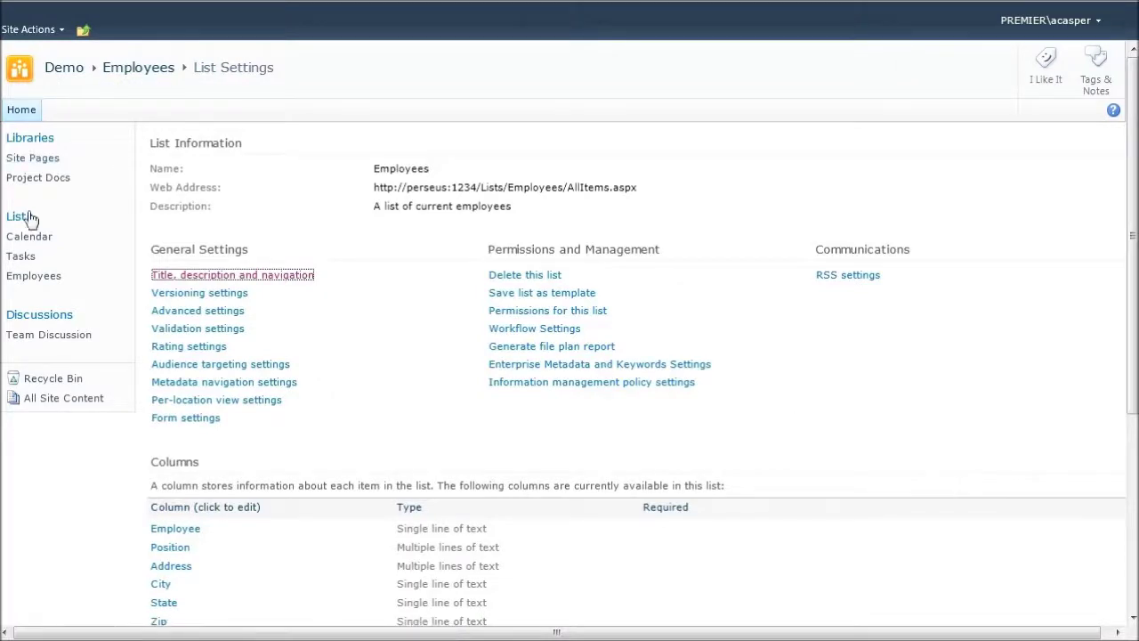
pyautogui.click(22, 278)
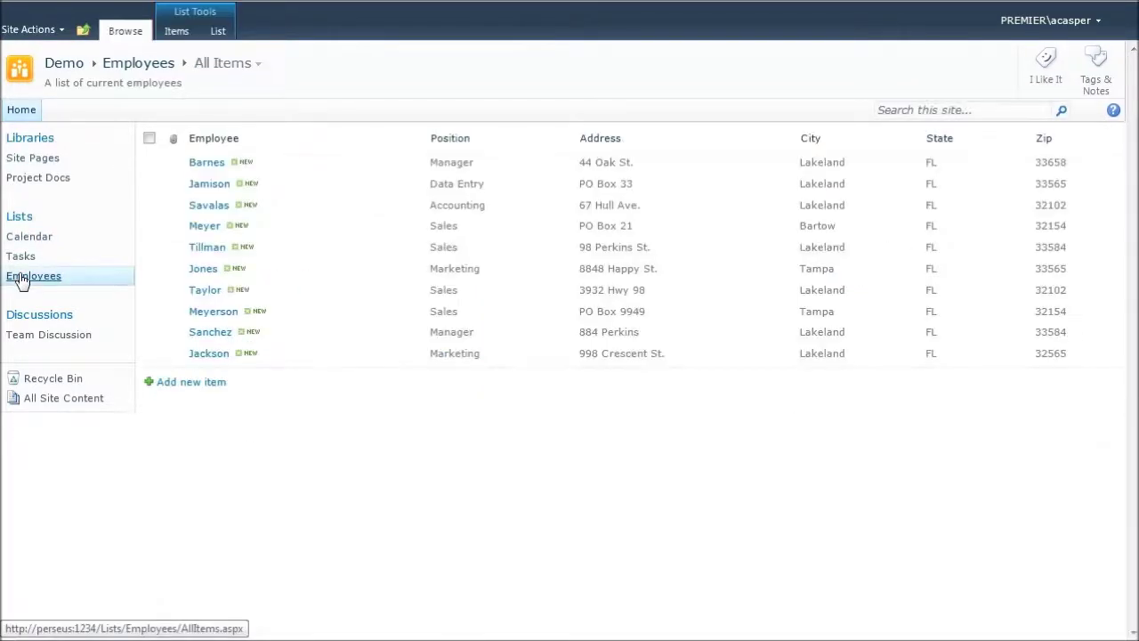